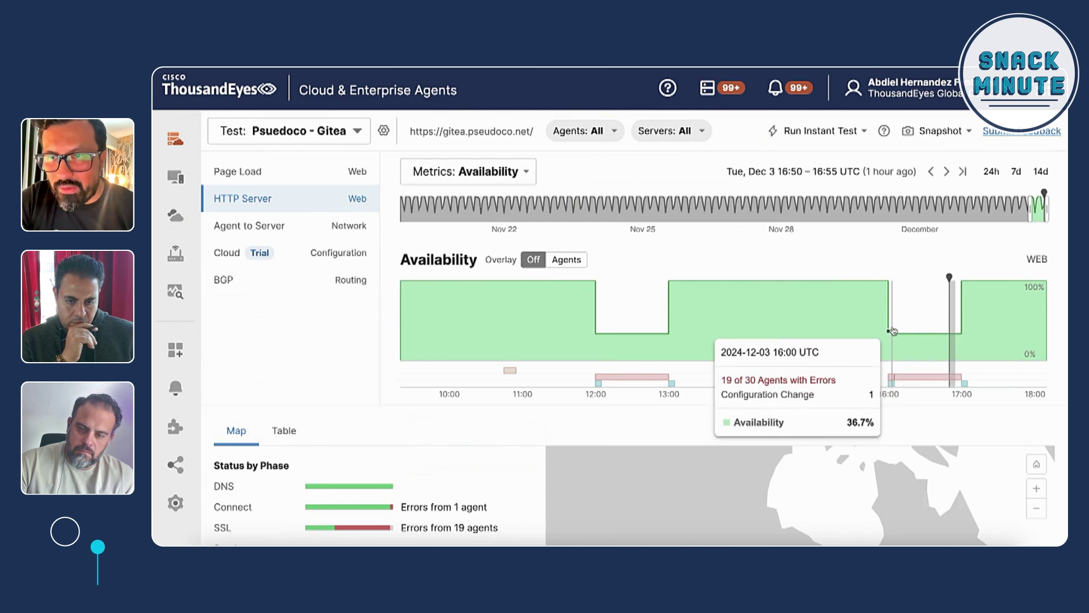
Step: Select the 16:00 UTC drop on the Availability timeline and add Loss, Latency and Jitter as comparison metrics
{"action": "left_click", "coordinate": [892, 330]}
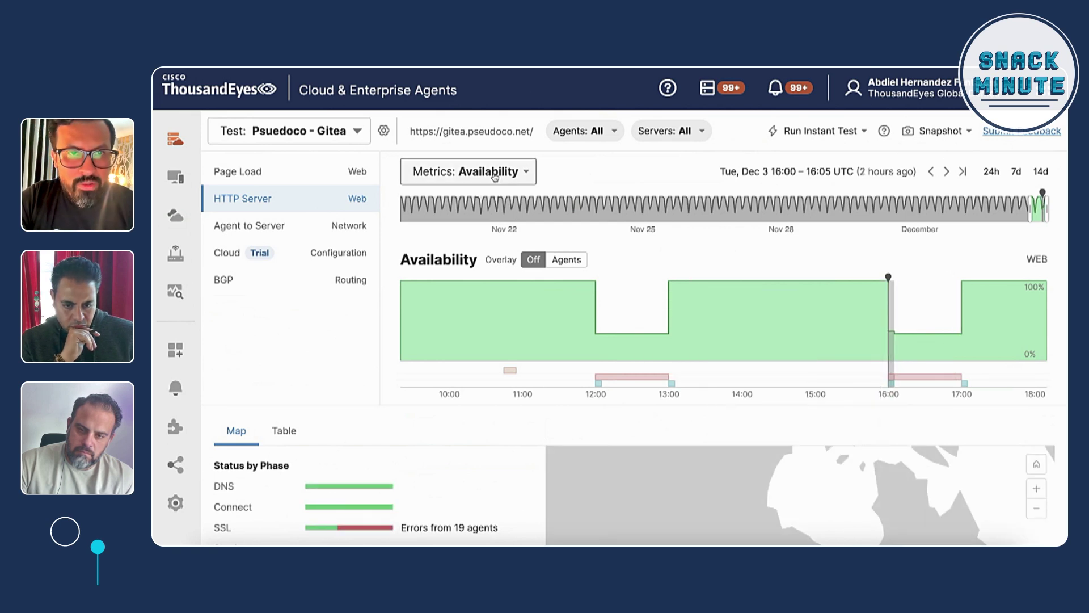
{"action": "left_click", "coordinate": [498, 181]}
{"action": "left_click", "coordinate": [638, 400]}
{"action": "left_click", "coordinate": [642, 416]}
{"action": "left_click", "coordinate": [640, 431]}
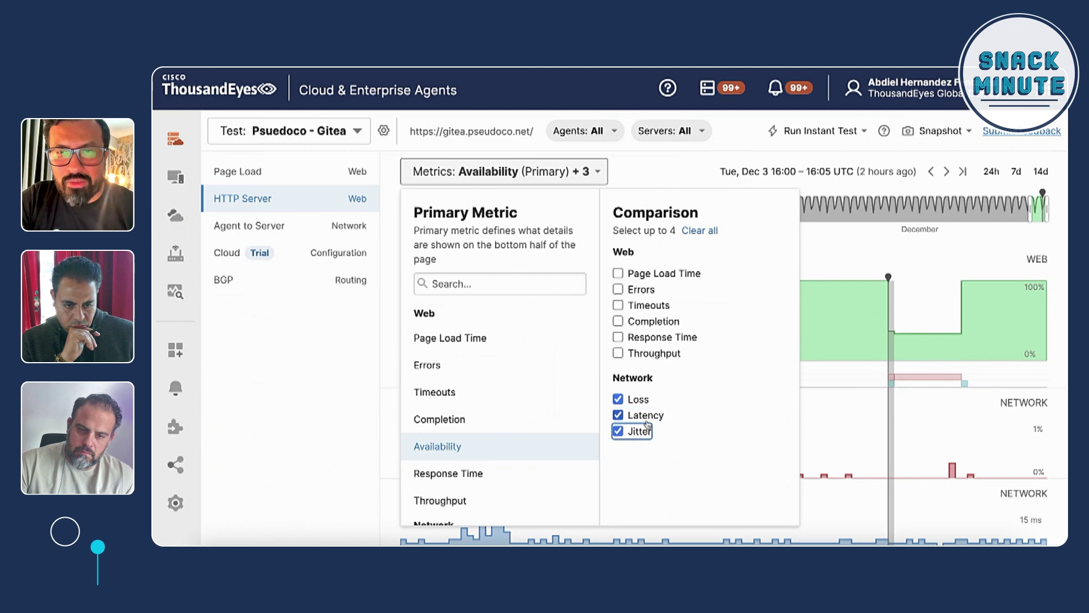
{"action": "left_click", "coordinate": [747, 149]}
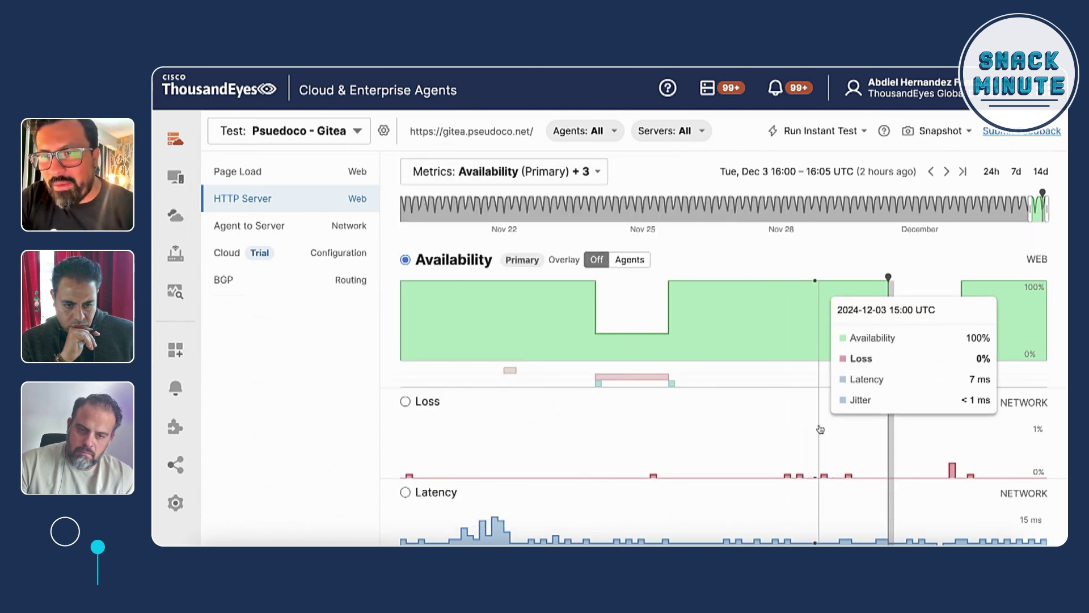
Step: Compare the Loss, Latency and Jitter charts with the Availability drop around 16:00 UTC
{"action": "scroll", "coordinate": [827, 424], "scroll_direction": "down", "scroll_amount": 3}
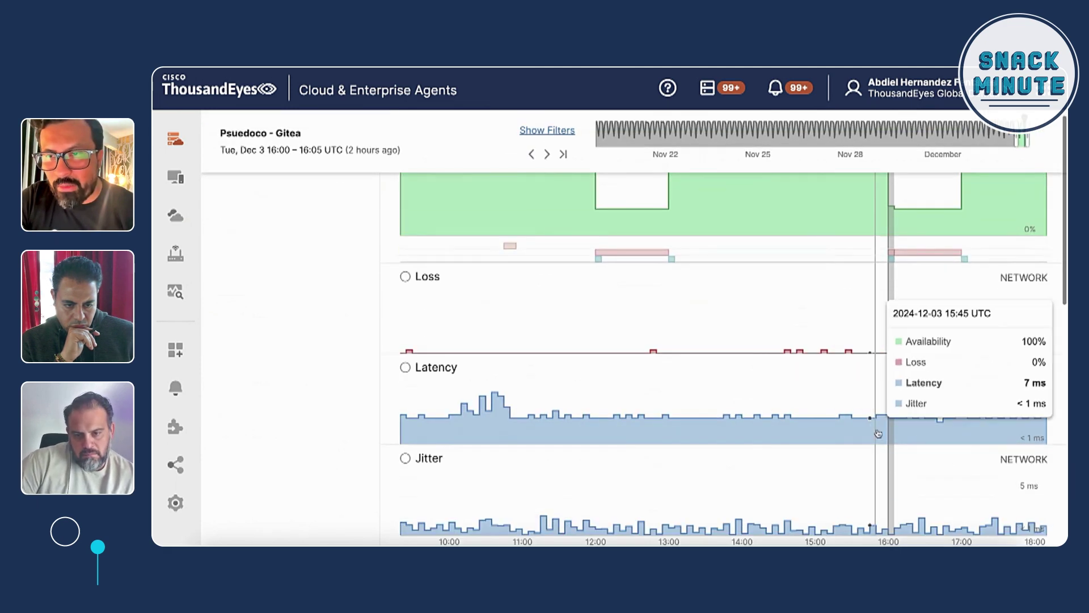
{"action": "scroll", "coordinate": [878, 459], "scroll_direction": "down", "scroll_amount": 1}
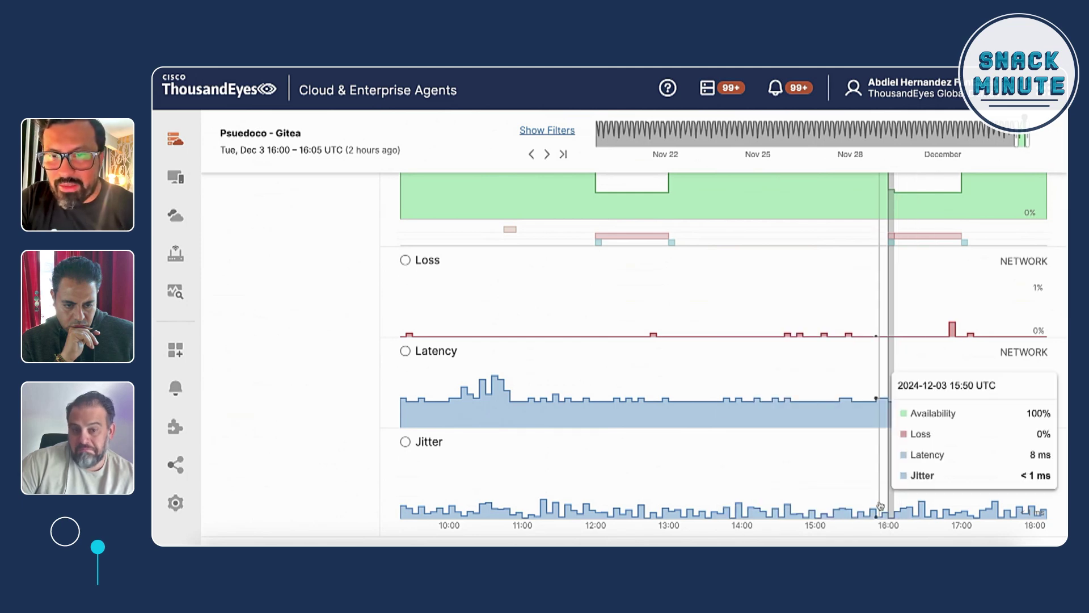
{"action": "scroll", "coordinate": [886, 485], "scroll_direction": "down", "scroll_amount": 1}
{"action": "scroll", "coordinate": [896, 340], "scroll_direction": "up", "scroll_amount": 4}
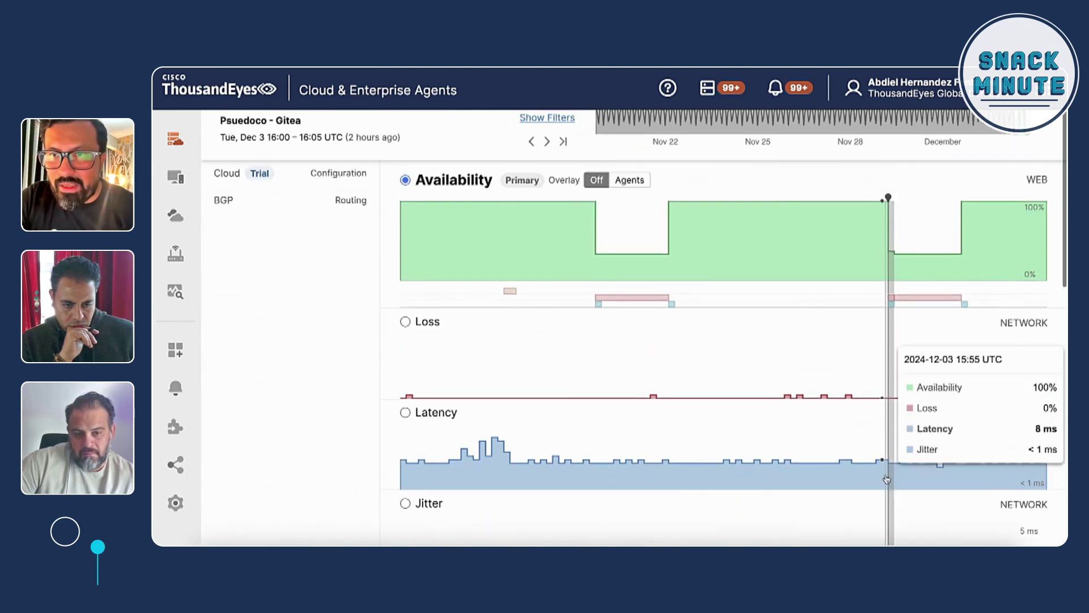
{"action": "scroll", "coordinate": [795, 423], "scroll_direction": "up", "scroll_amount": 2}
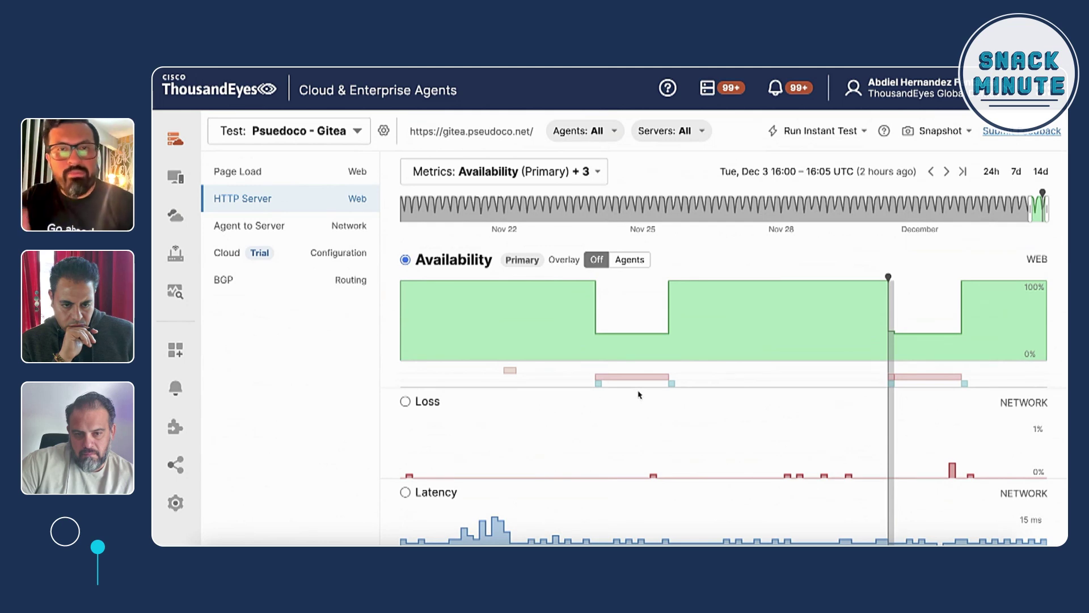
{"action": "scroll", "coordinate": [637, 394], "scroll_direction": "down", "scroll_amount": 4}
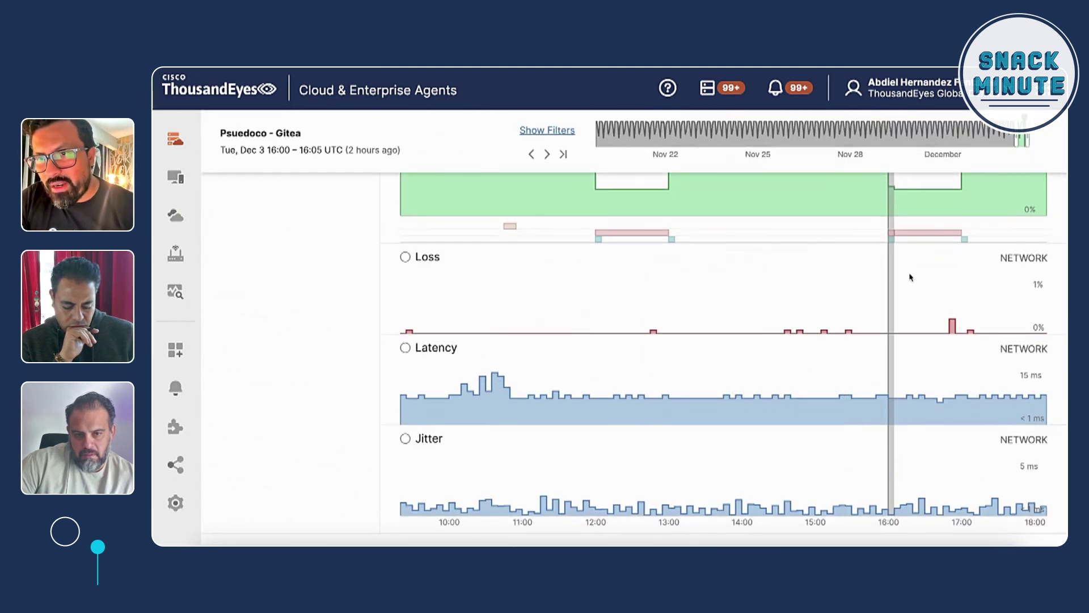
{"action": "scroll", "coordinate": [912, 275], "scroll_direction": "down", "scroll_amount": 1}
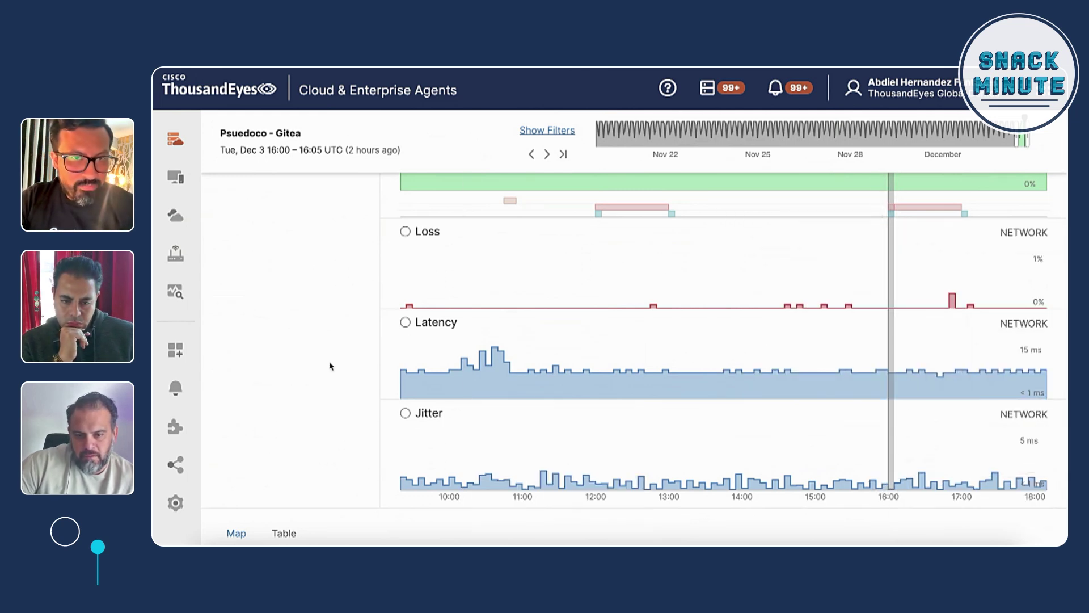
{"action": "scroll", "coordinate": [325, 367], "scroll_direction": "up", "scroll_amount": 5}
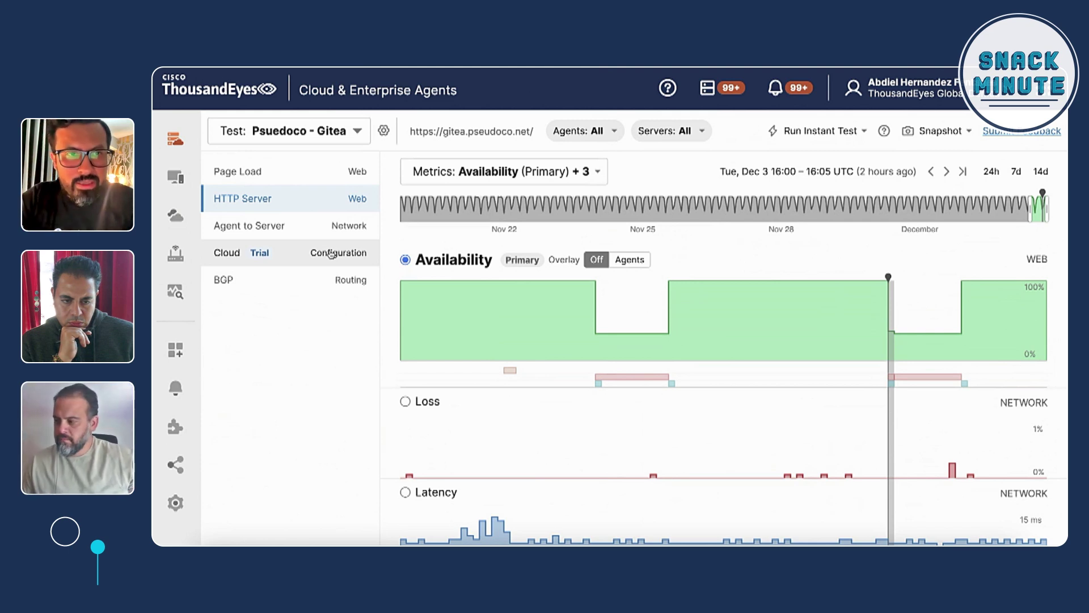
Step: Open the Cloud configuration view of the Gitea test and look at its throughput chart and topology
{"action": "left_click", "coordinate": [331, 254]}
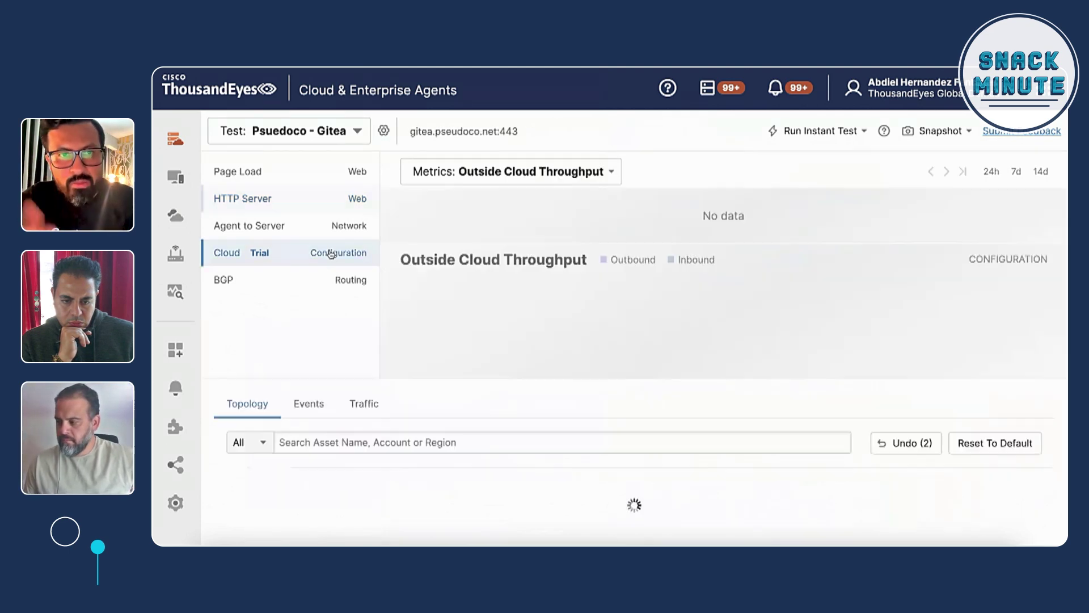
{"action": "scroll", "coordinate": [333, 295], "scroll_direction": "down", "scroll_amount": 1}
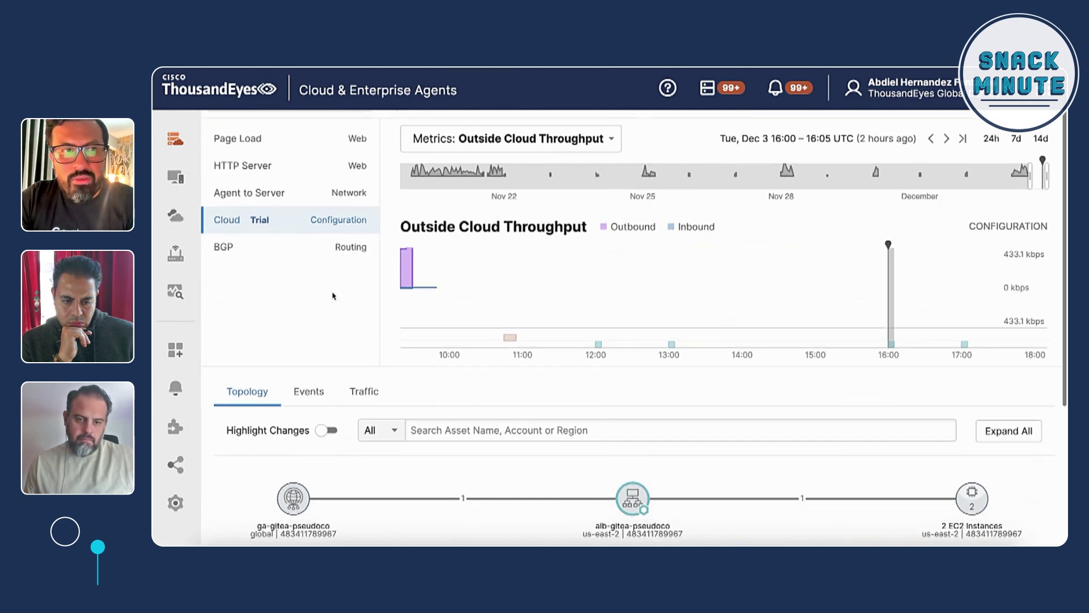
Step: Open the Agent to Server network view and examine the paths from the individual agents in the path visualization
{"action": "left_click", "coordinate": [326, 200]}
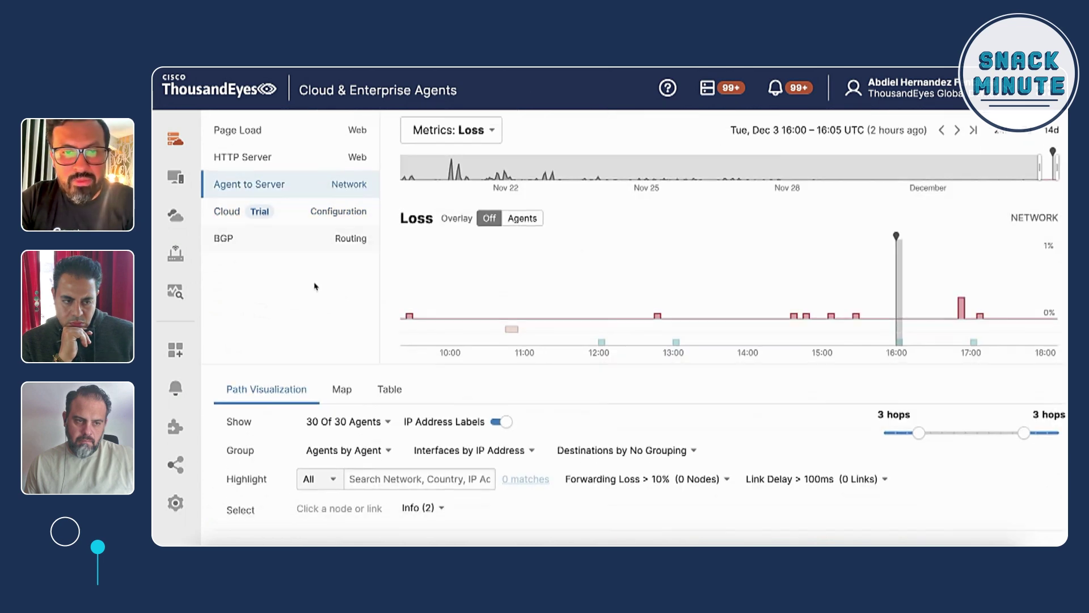
{"action": "scroll", "coordinate": [315, 284], "scroll_direction": "down", "scroll_amount": 3}
{"action": "scroll", "coordinate": [315, 286], "scroll_direction": "up", "scroll_amount": 3}
{"action": "scroll", "coordinate": [316, 340], "scroll_direction": "down", "scroll_amount": 4}
{"action": "scroll", "coordinate": [315, 403], "scroll_direction": "down", "scroll_amount": 3}
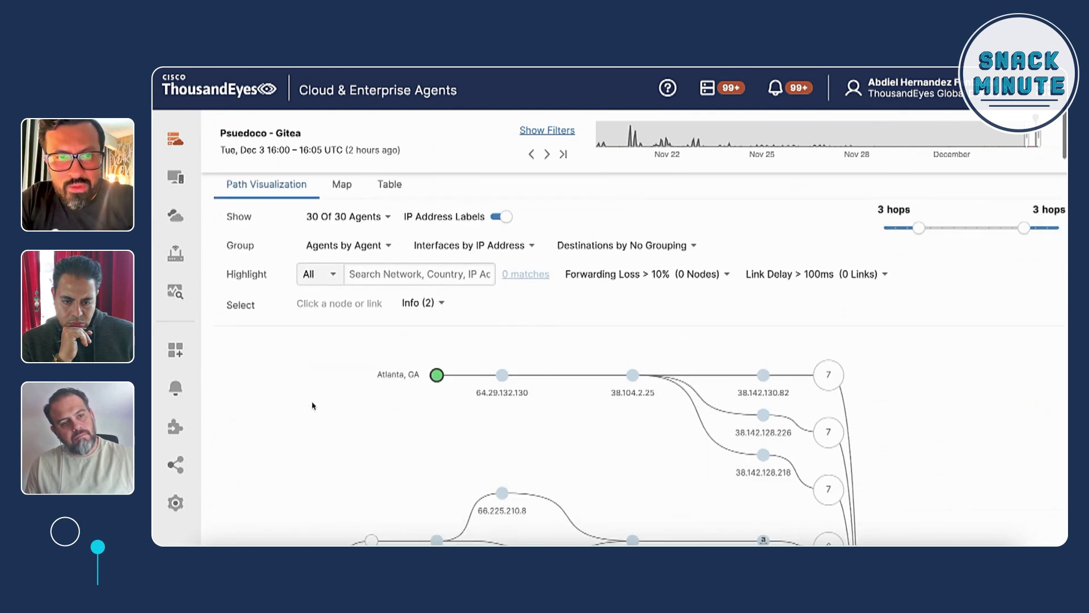
{"action": "scroll", "coordinate": [312, 406], "scroll_direction": "down", "scroll_amount": 4}
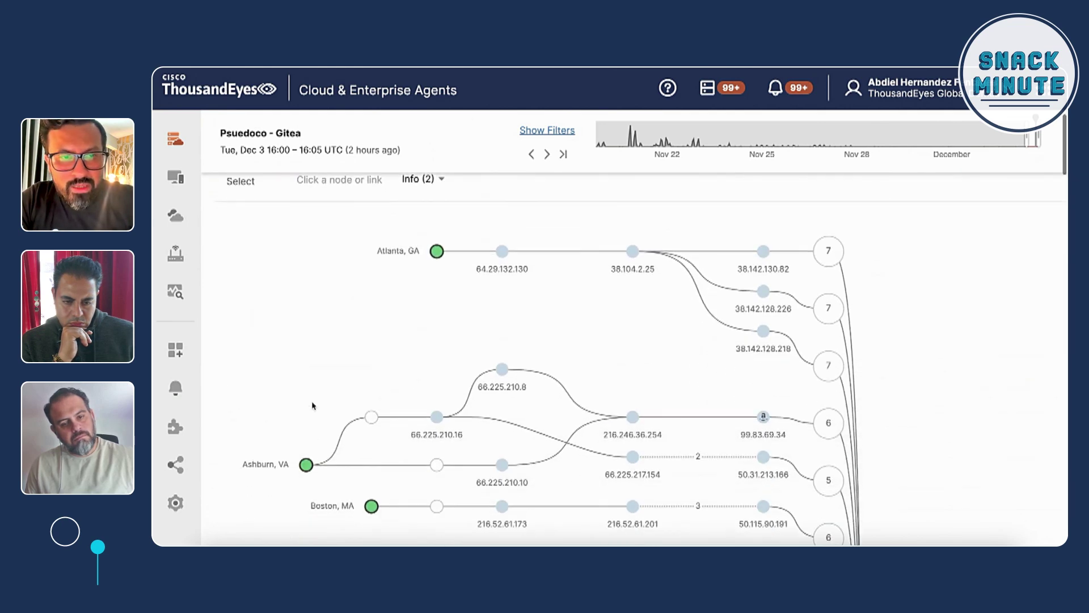
{"action": "scroll", "coordinate": [312, 411], "scroll_direction": "down", "scroll_amount": 4}
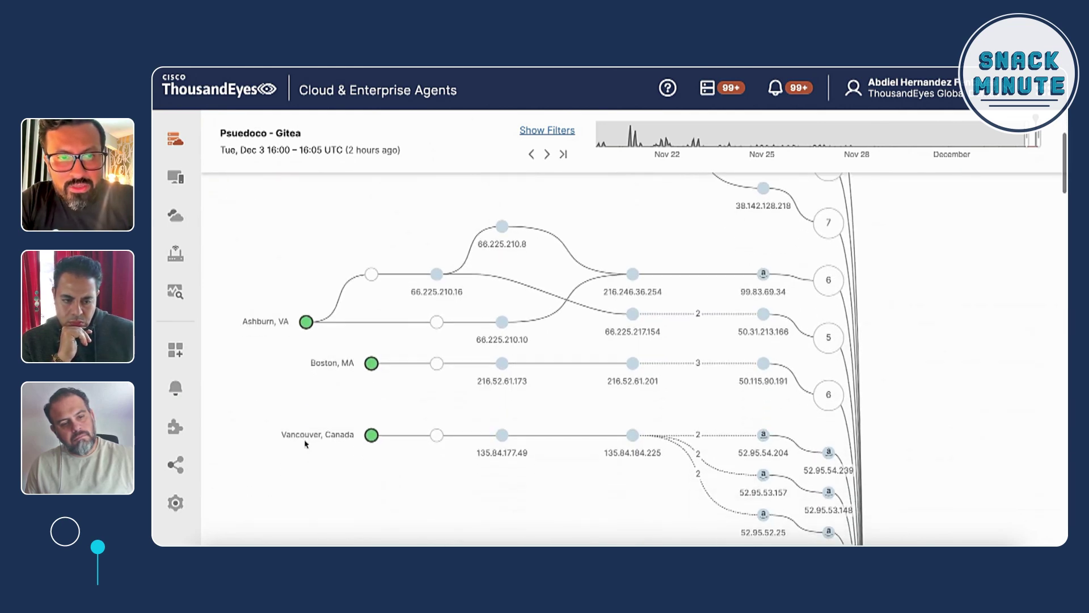
{"action": "scroll", "coordinate": [305, 443], "scroll_direction": "down", "scroll_amount": 8}
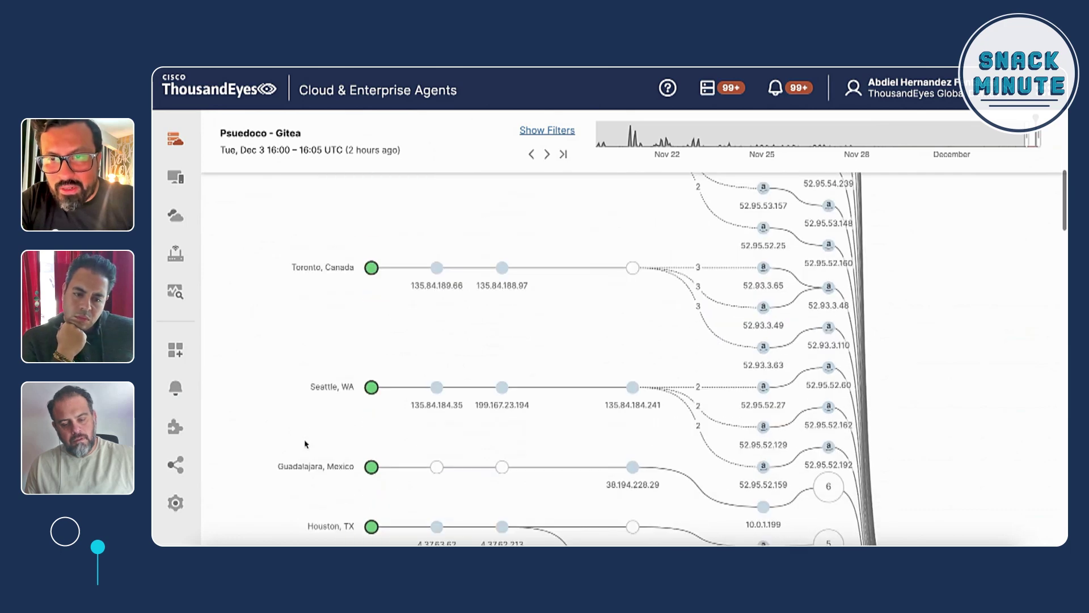
{"action": "scroll", "coordinate": [305, 443], "scroll_direction": "down", "scroll_amount": 8}
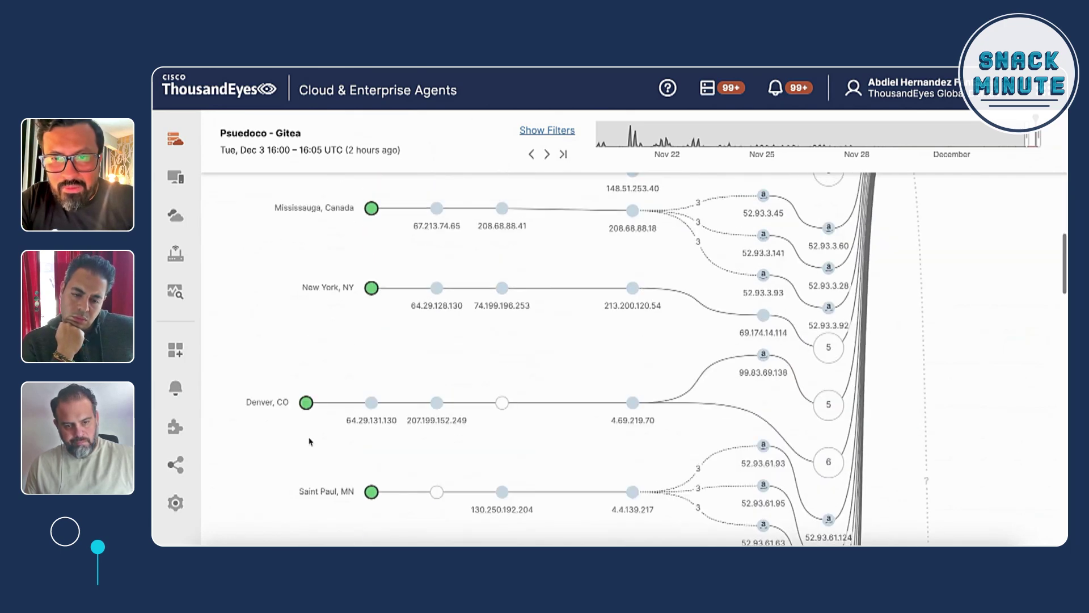
{"action": "scroll", "coordinate": [309, 441], "scroll_direction": "down", "scroll_amount": 7}
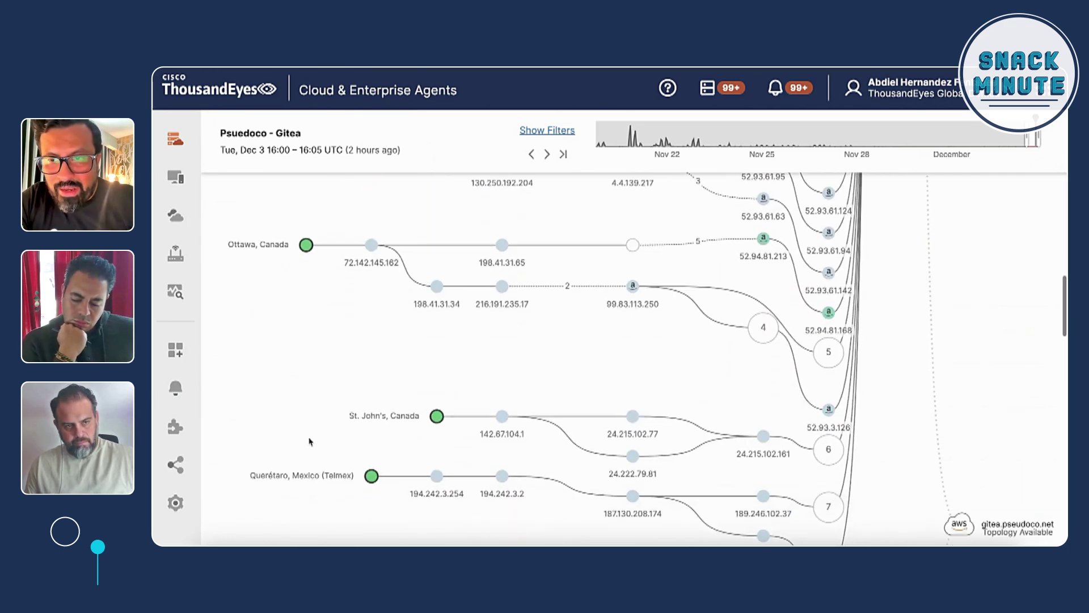
Step: Find the AWS Global Accelerator node where the agent paths converge and highlight the path from Edison, NJ
{"action": "scroll", "coordinate": [309, 441], "scroll_direction": "up", "scroll_amount": 15}
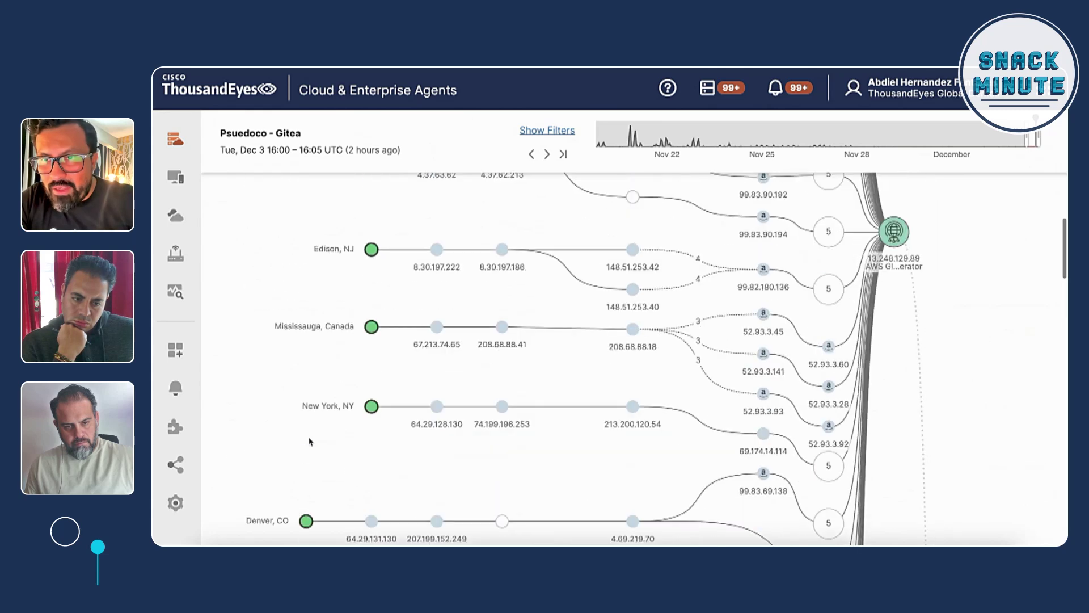
{"action": "scroll", "coordinate": [309, 442], "scroll_direction": "down", "scroll_amount": 5}
{"action": "scroll", "coordinate": [309, 441], "scroll_direction": "up", "scroll_amount": 4}
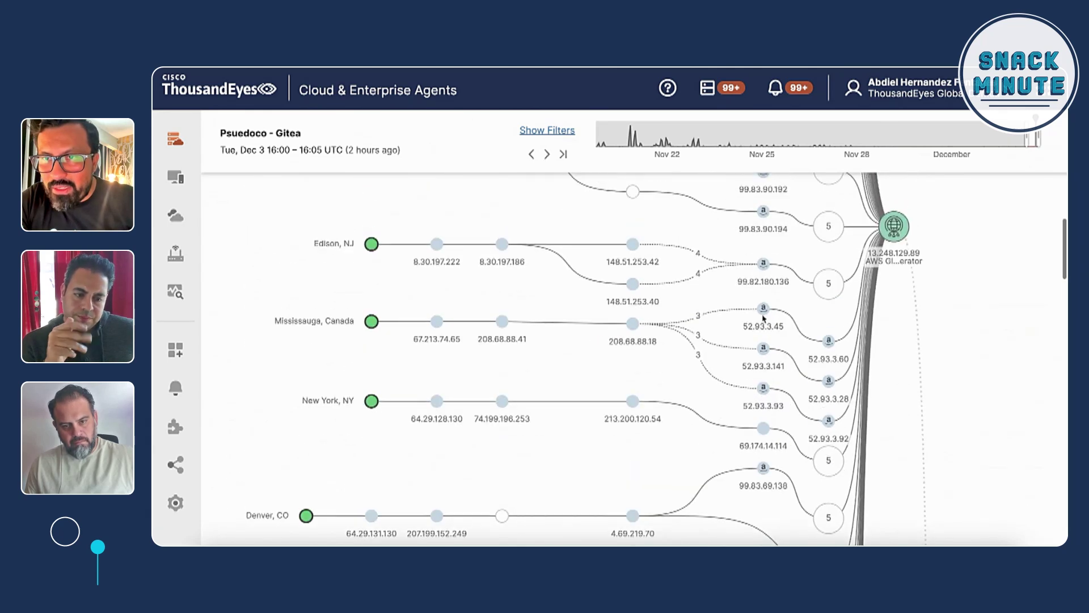
{"action": "mouse_move", "coordinate": [905, 230]}
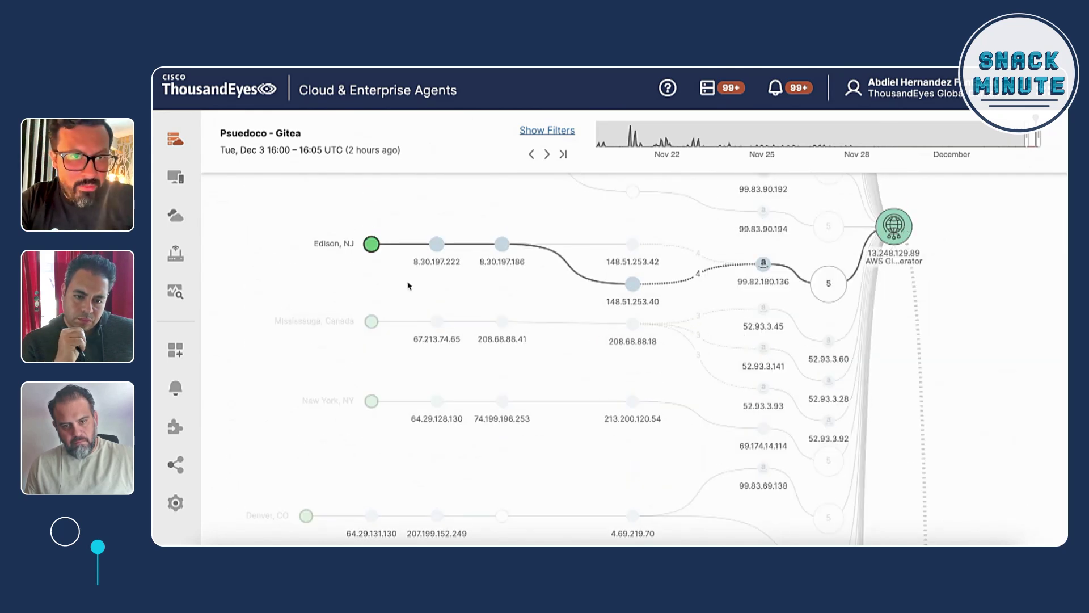
Step: Return to the Cloud configuration view and inspect the configuration change marked at 16:00 UTC
{"action": "scroll", "coordinate": [360, 267], "scroll_direction": "up", "scroll_amount": 10}
{"action": "scroll", "coordinate": [359, 271], "scroll_direction": "up", "scroll_amount": 2}
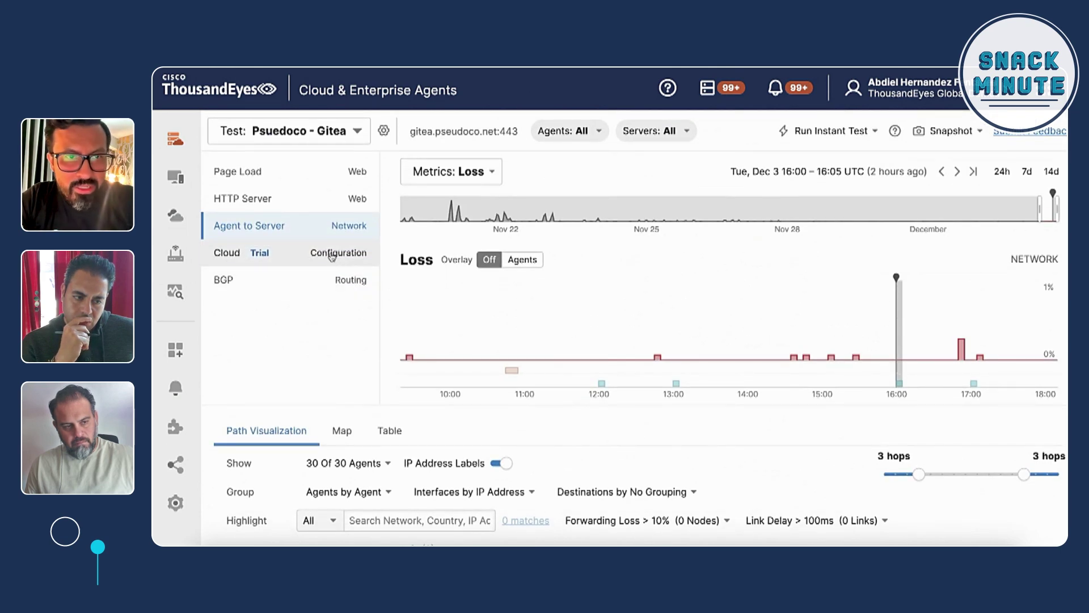
{"action": "left_click", "coordinate": [332, 254]}
{"action": "scroll", "coordinate": [331, 326], "scroll_direction": "down", "scroll_amount": 1}
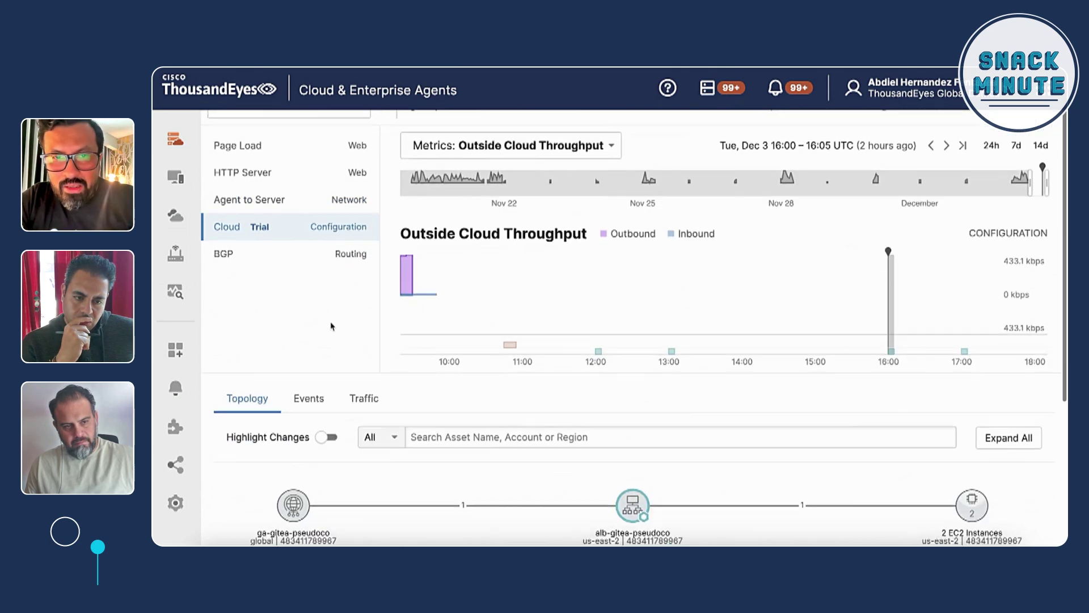
{"action": "scroll", "coordinate": [332, 326], "scroll_direction": "down", "scroll_amount": 1}
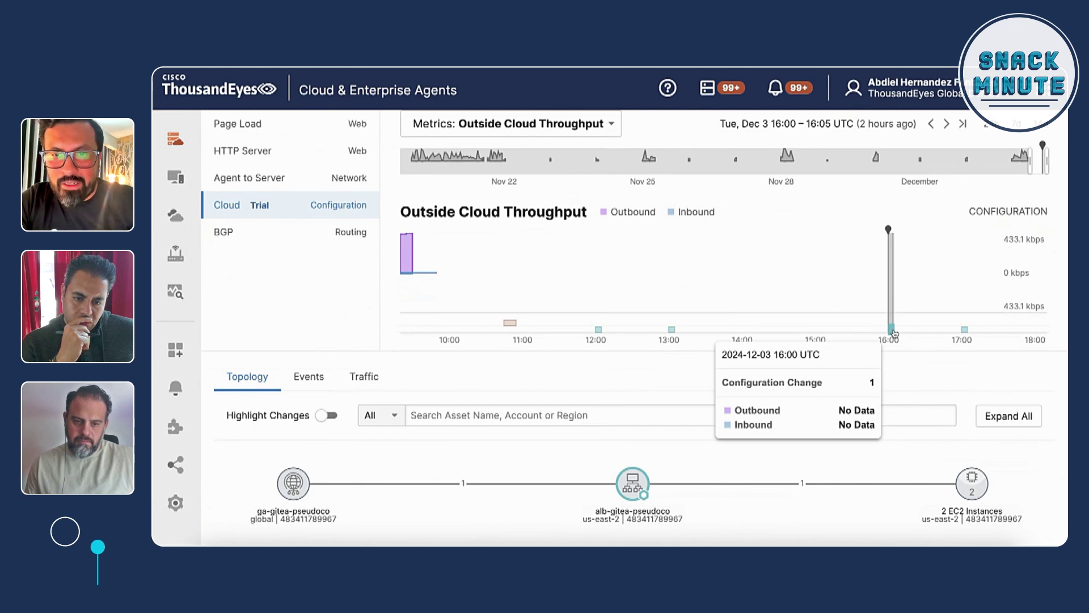
{"action": "scroll", "coordinate": [894, 333], "scroll_direction": "down", "scroll_amount": 2}
Step: Add Event Count as a comparison metric to Outside Cloud Throughput and inspect its 16:00 UTC bar
{"action": "scroll", "coordinate": [851, 301], "scroll_direction": "up", "scroll_amount": 4}
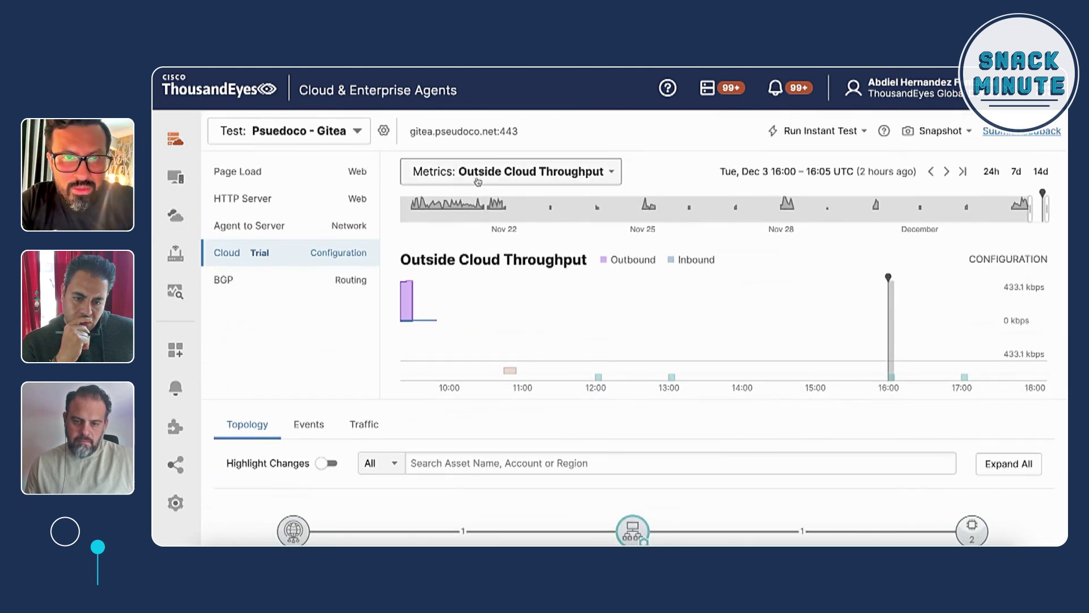
{"action": "left_click", "coordinate": [477, 180]}
{"action": "left_click", "coordinate": [649, 279]}
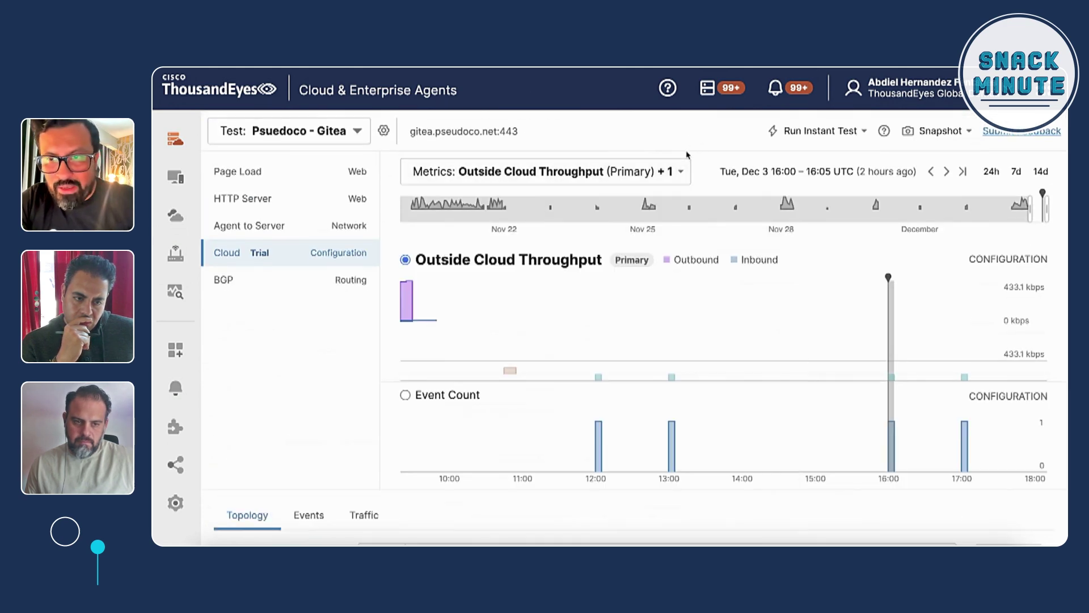
{"action": "scroll", "coordinate": [743, 340], "scroll_direction": "down", "scroll_amount": 3}
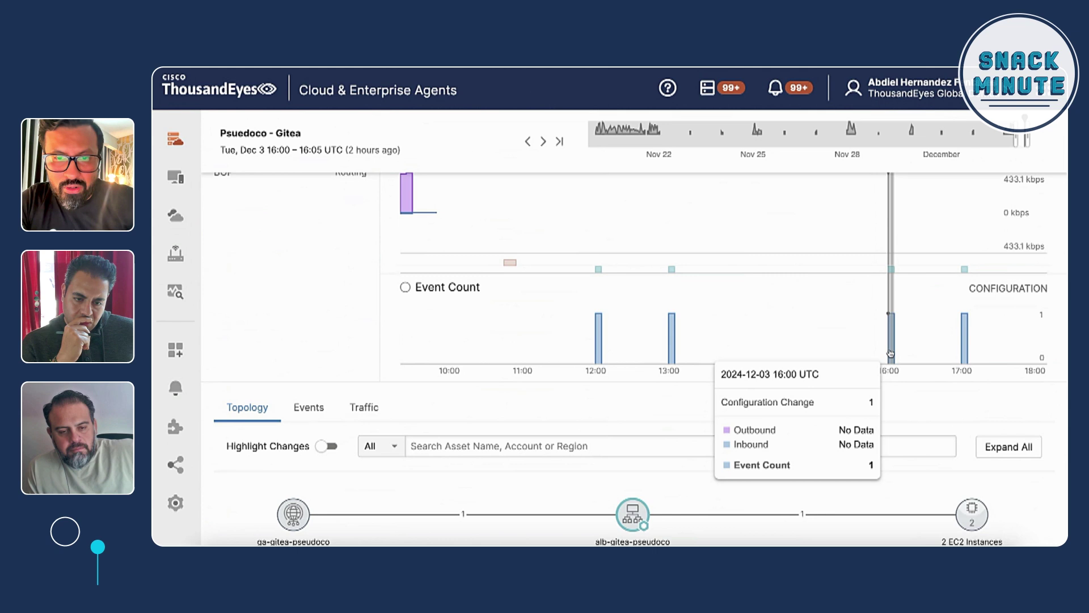
Step: Open the configuration change details of the alb-gitea-pseudoco load balancer from the topology
{"action": "scroll", "coordinate": [759, 377], "scroll_direction": "down", "scroll_amount": 1}
{"action": "scroll", "coordinate": [759, 377], "scroll_direction": "down", "scroll_amount": 2}
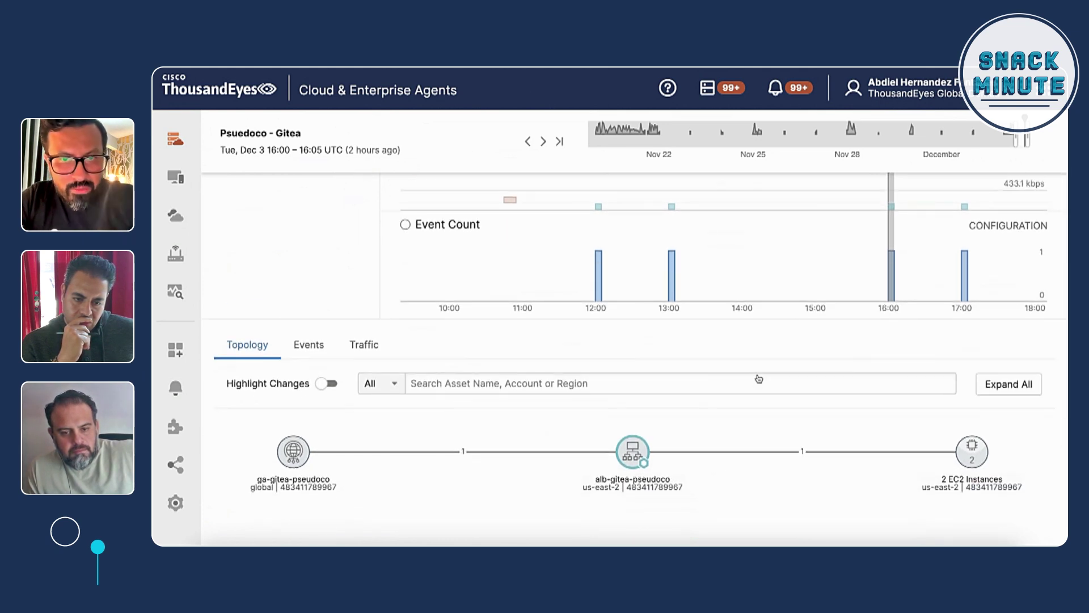
{"action": "scroll", "coordinate": [759, 378], "scroll_direction": "down", "scroll_amount": 2}
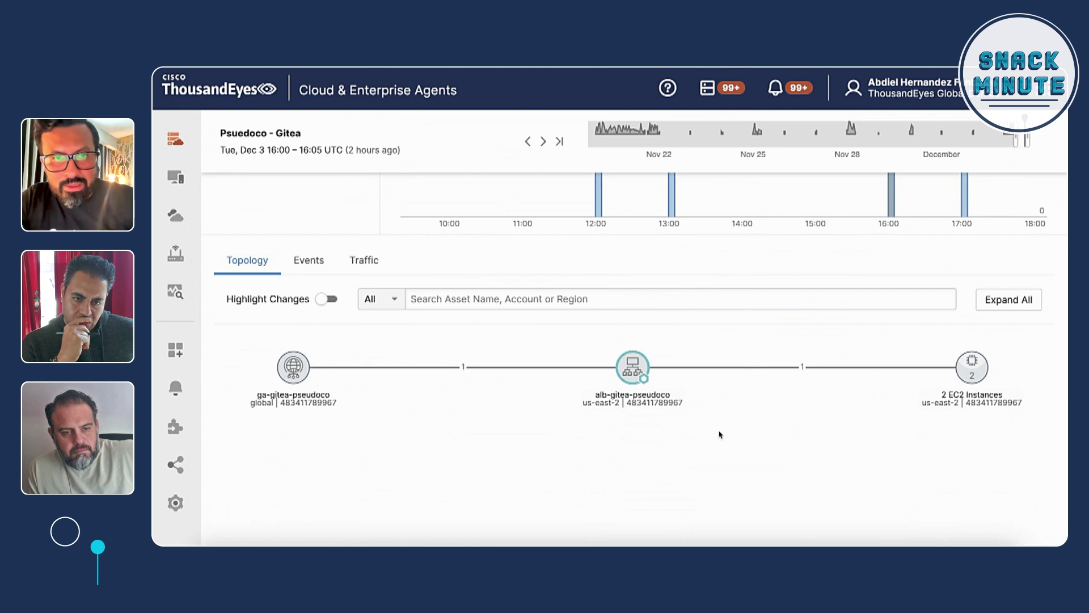
{"action": "left_click", "coordinate": [637, 377]}
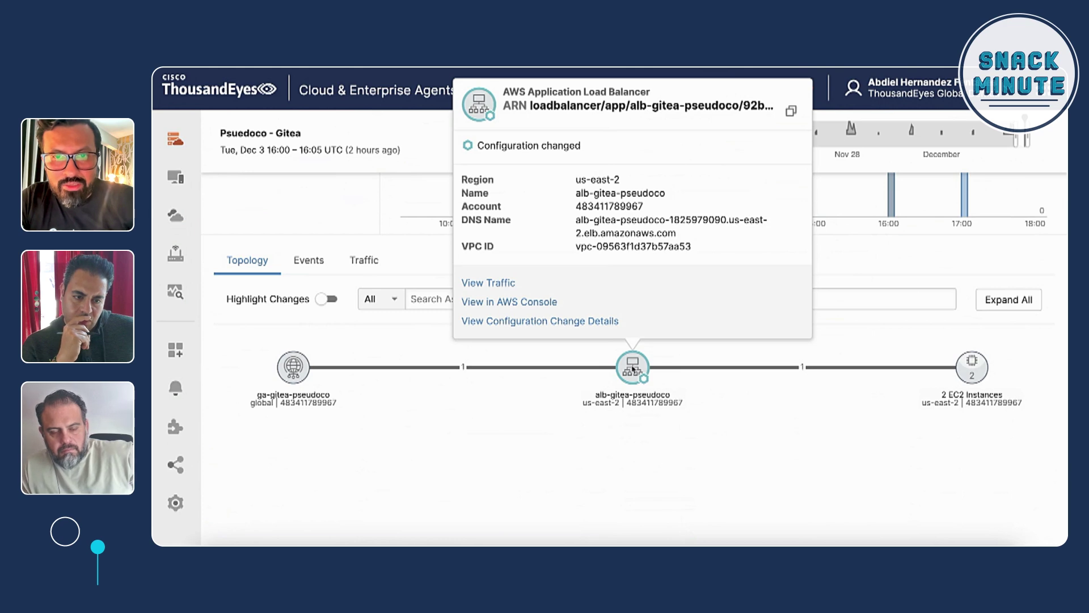
{"action": "left_click", "coordinate": [633, 369]}
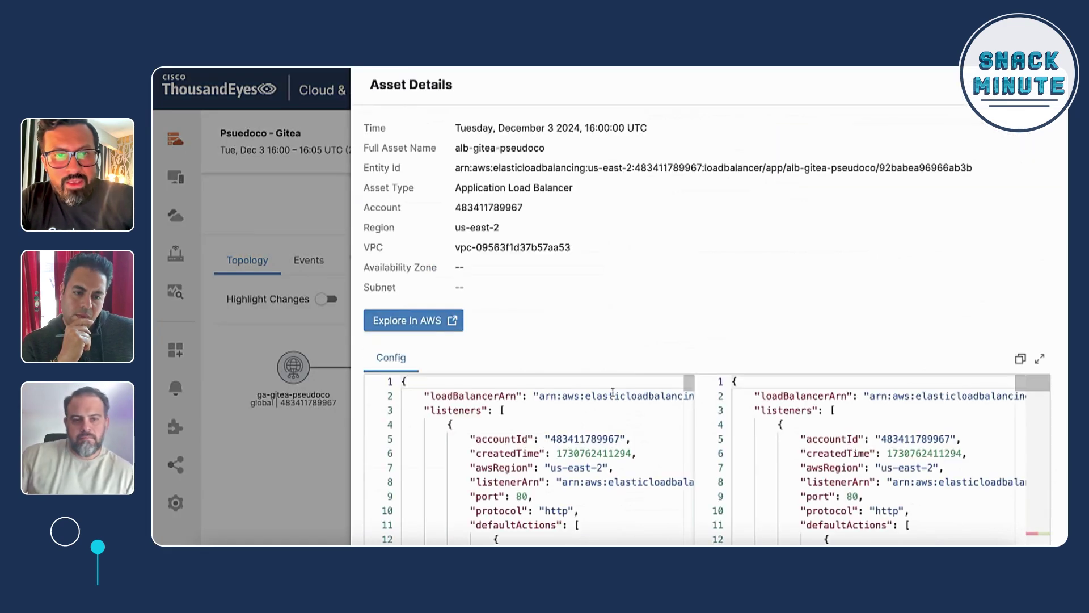
Step: Compare the load balancer's before and after configurations down to the securityGroups entry and highlight the previous security group ID
{"action": "scroll", "coordinate": [609, 405], "scroll_direction": "down", "scroll_amount": 3}
{"action": "scroll", "coordinate": [613, 397], "scroll_direction": "up", "scroll_amount": 3}
{"action": "scroll", "coordinate": [621, 368], "scroll_direction": "down", "scroll_amount": 2}
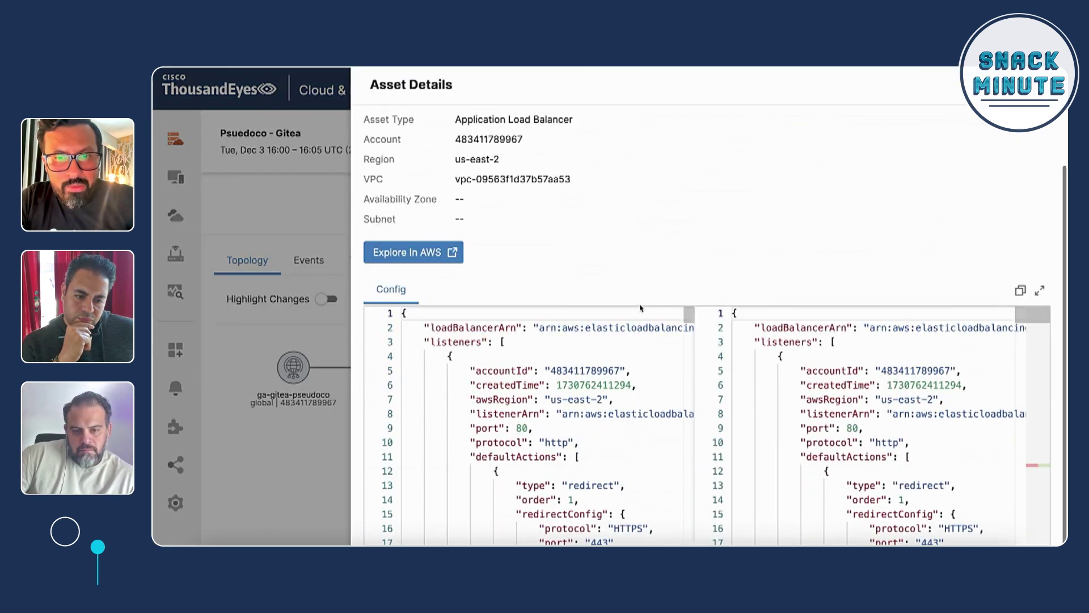
{"action": "scroll", "coordinate": [623, 359], "scroll_direction": "down", "scroll_amount": 10}
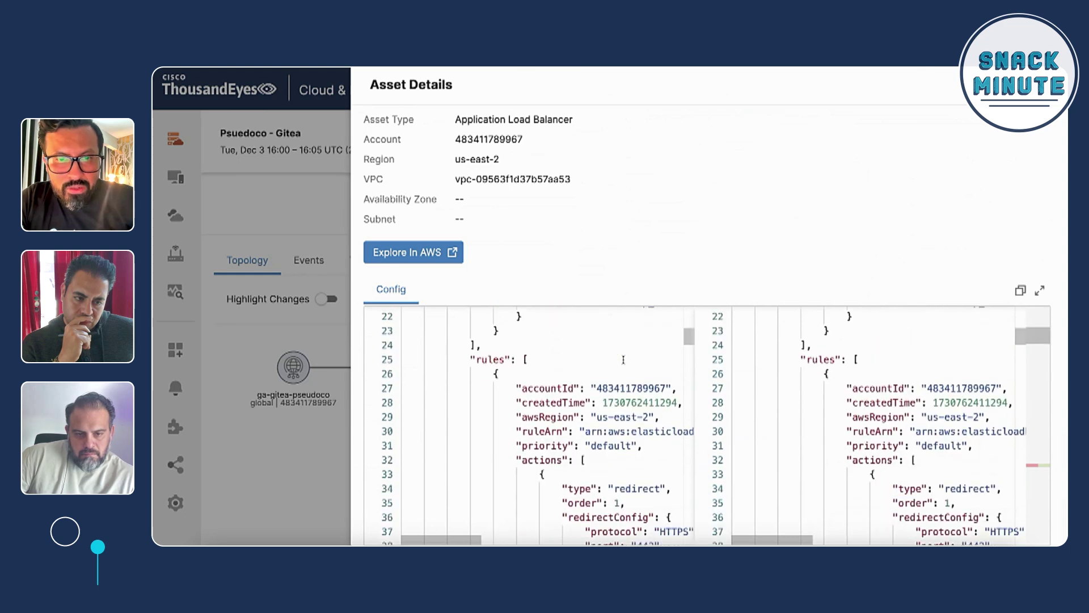
{"action": "scroll", "coordinate": [624, 359], "scroll_direction": "down", "scroll_amount": 12}
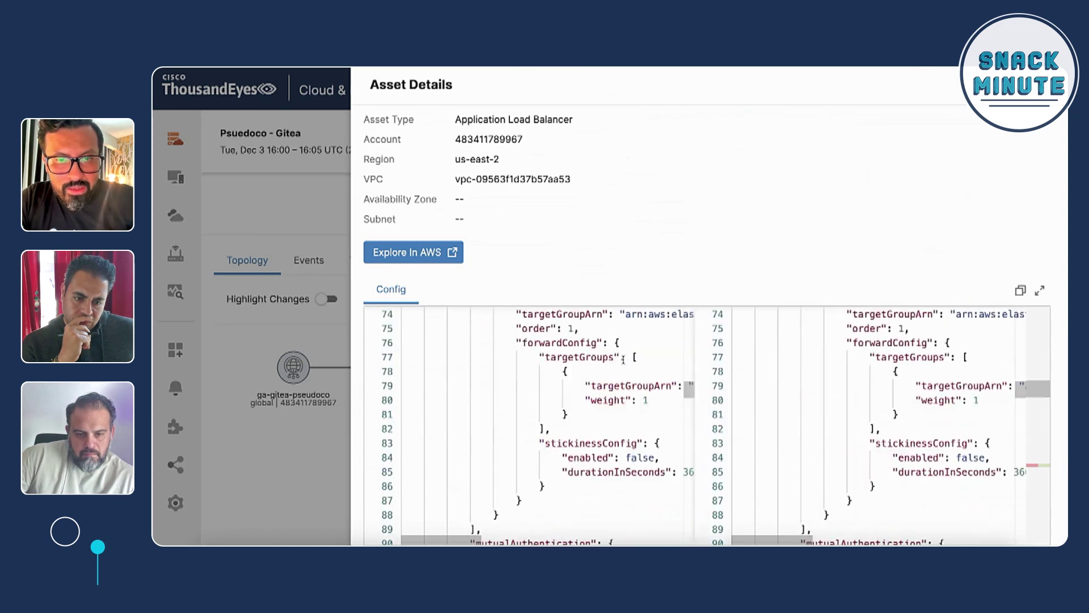
{"action": "scroll", "coordinate": [623, 359], "scroll_direction": "down", "scroll_amount": 12}
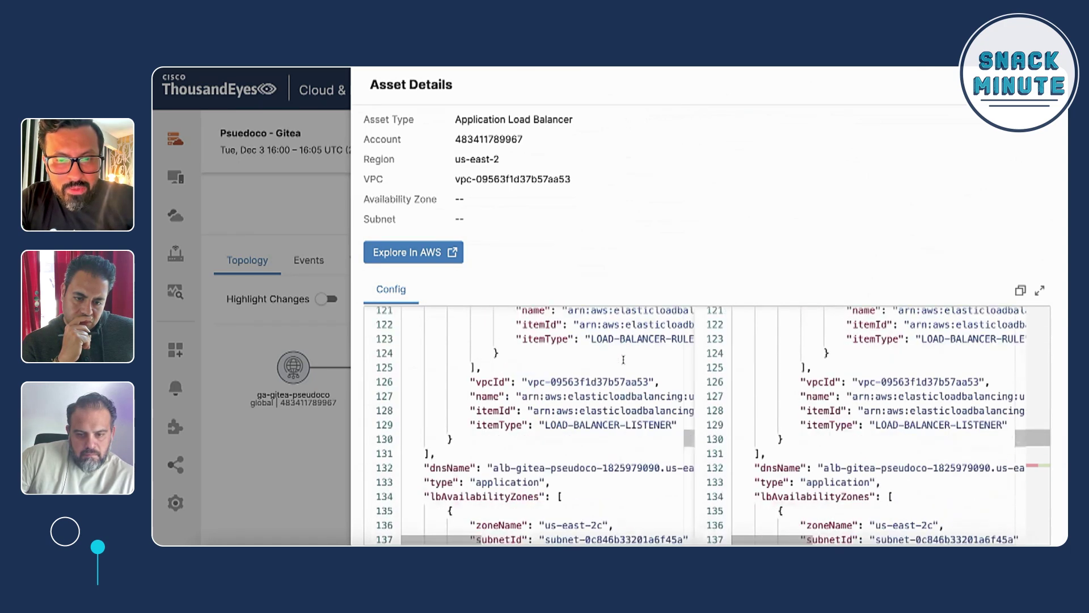
{"action": "scroll", "coordinate": [623, 359], "scroll_direction": "down", "scroll_amount": 5}
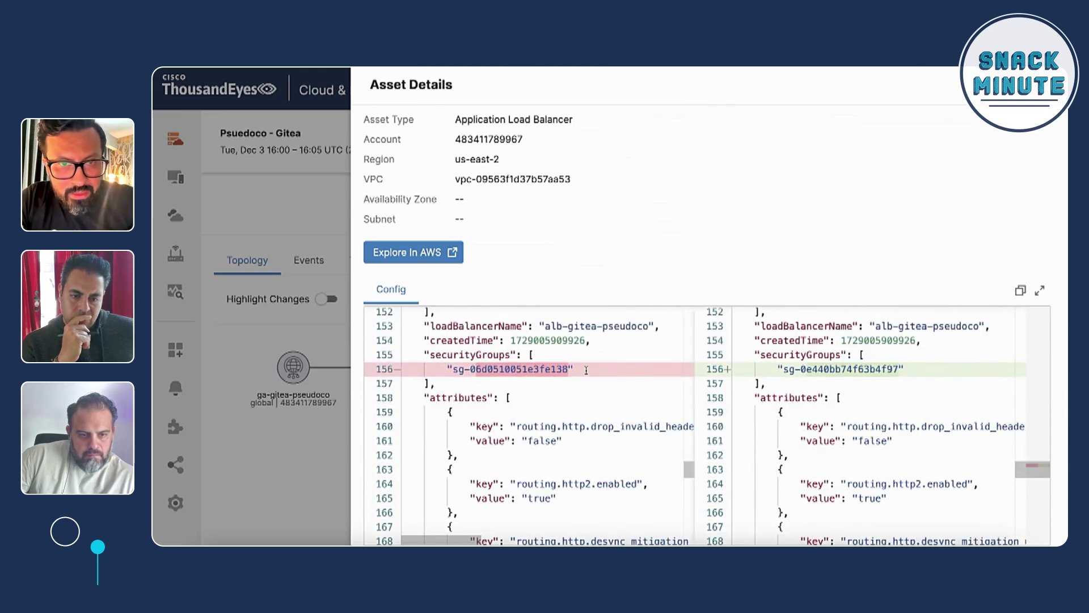
{"action": "left_click_drag", "start_coordinate": [586, 368], "coordinate": [482, 369]}
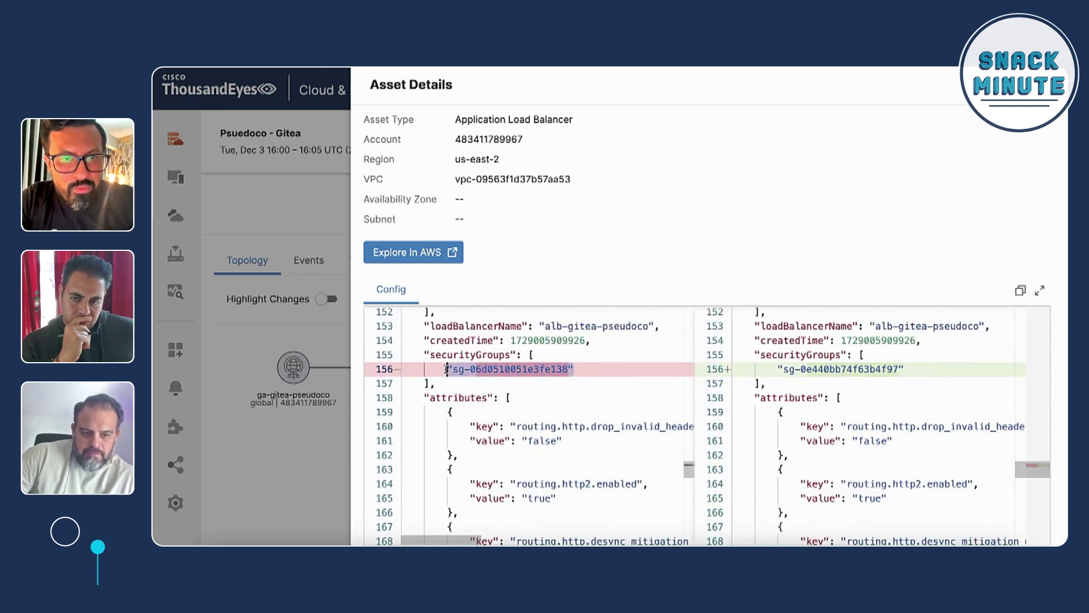
Step: Open the previous security group's asset details and highlight the cidrIp range in its egress permissions
{"action": "left_click", "coordinate": [520, 370]}
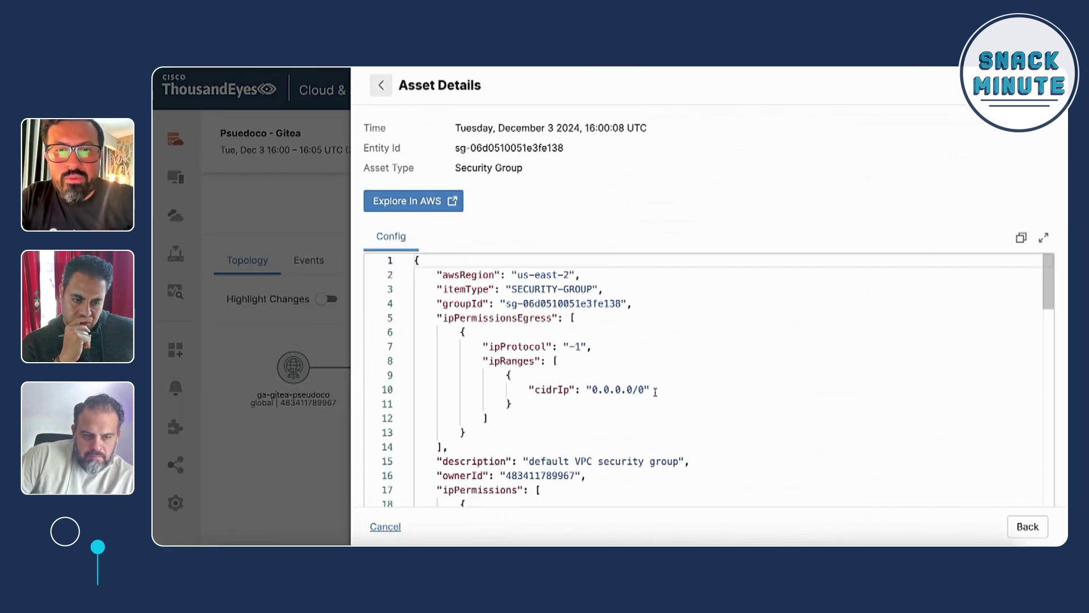
{"action": "left_click_drag", "start_coordinate": [649, 388], "coordinate": [621, 389]}
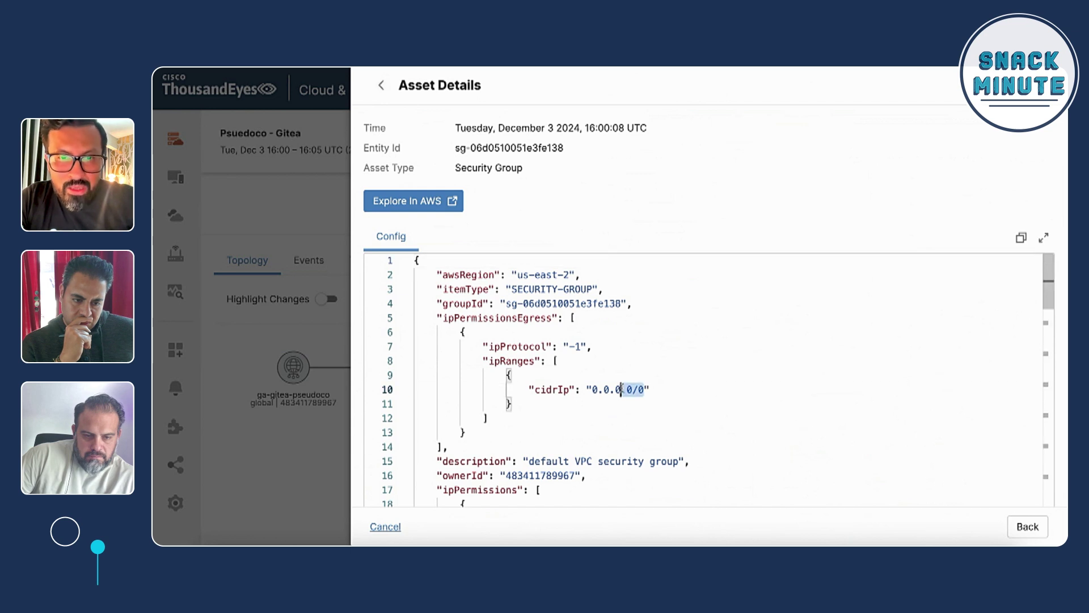
{"action": "scroll", "coordinate": [569, 423], "scroll_direction": "down", "scroll_amount": 5}
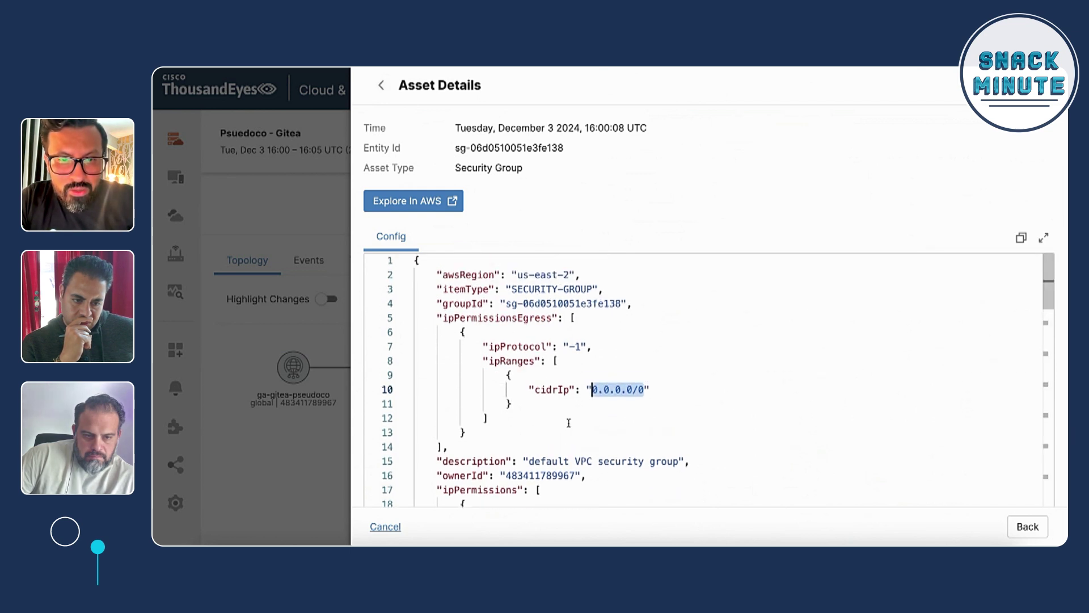
{"action": "scroll", "coordinate": [569, 423], "scroll_direction": "up", "scroll_amount": 6}
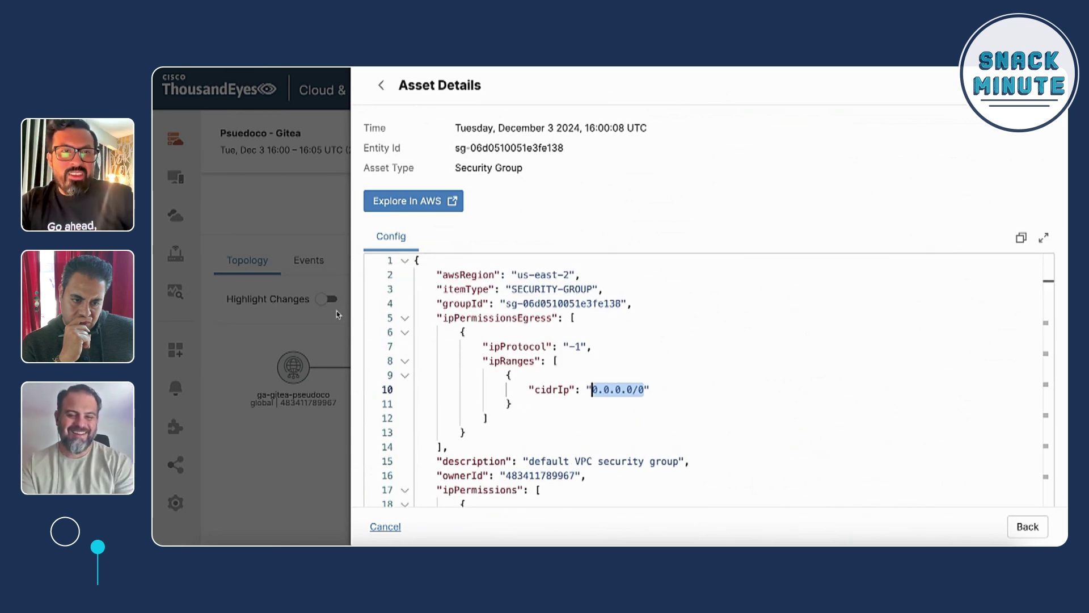
Step: Close the asset details and review the Gitea test's Page Load view at 16:00 UTC
{"action": "left_click", "coordinate": [325, 250]}
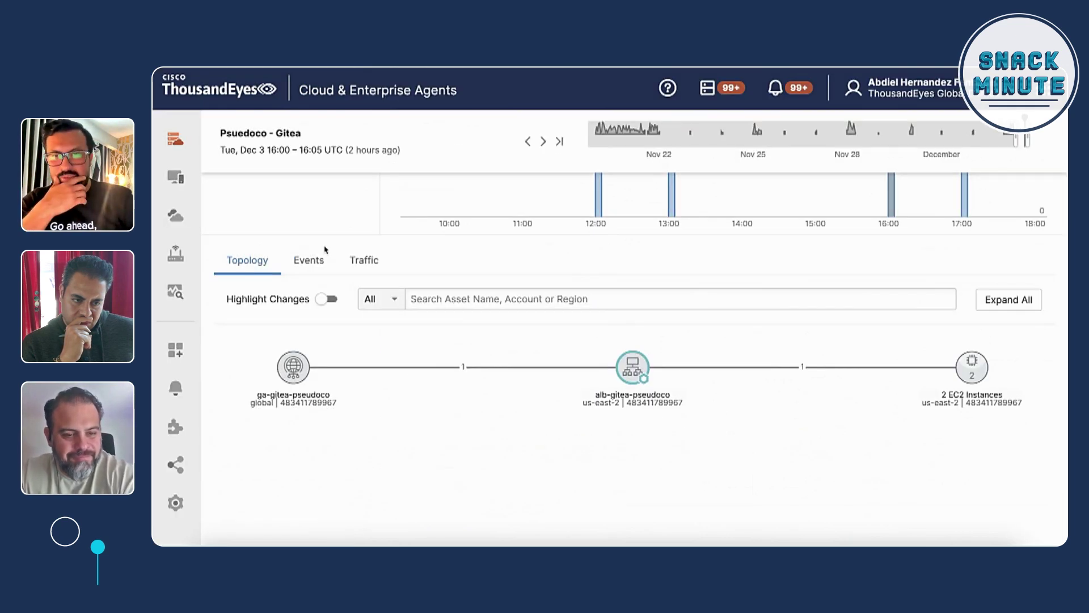
{"action": "scroll", "coordinate": [325, 249], "scroll_direction": "up", "scroll_amount": 4}
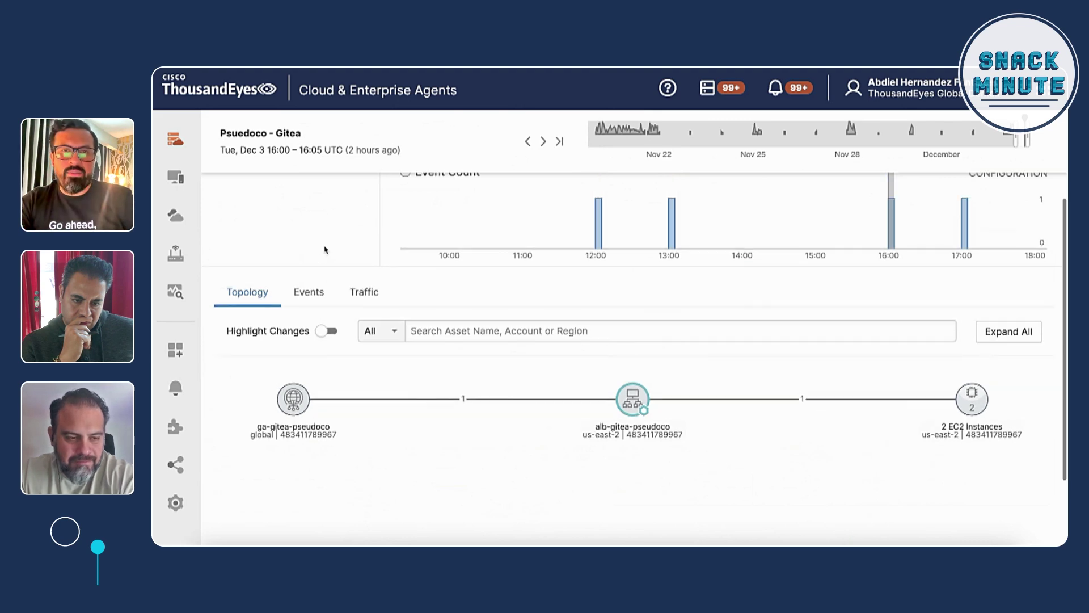
{"action": "scroll", "coordinate": [325, 249], "scroll_direction": "up", "scroll_amount": 1}
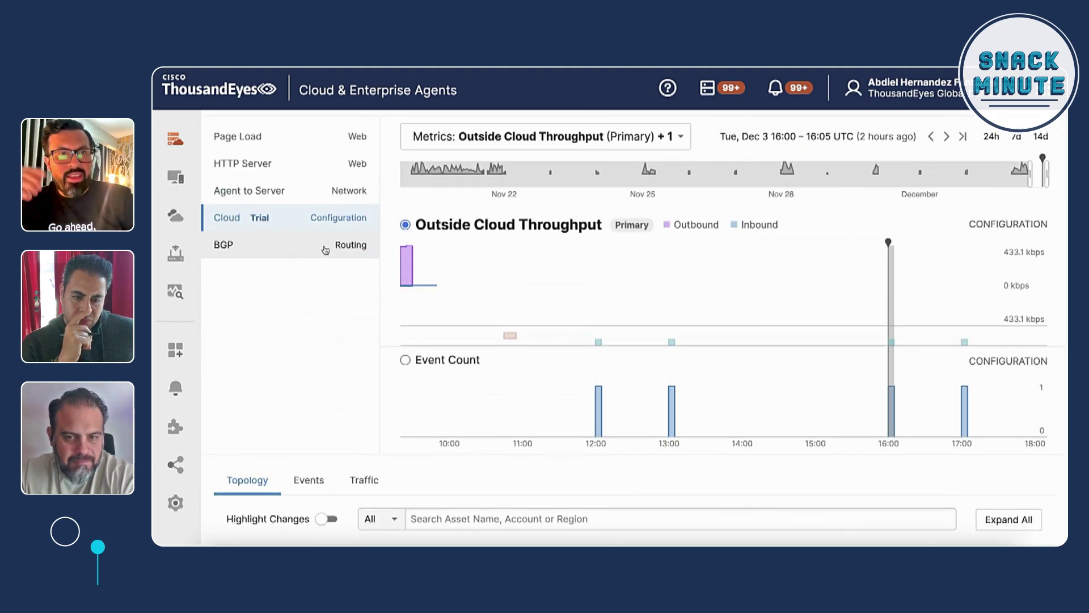
{"action": "scroll", "coordinate": [325, 249], "scroll_direction": "up", "scroll_amount": 1}
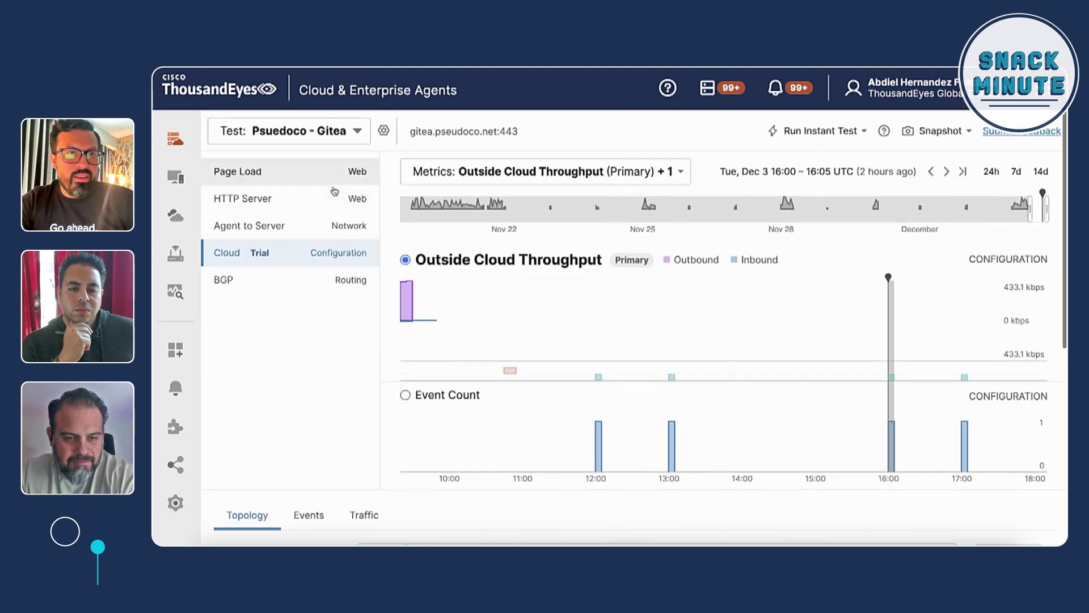
{"action": "left_click", "coordinate": [318, 183]}
{"action": "scroll", "coordinate": [335, 322], "scroll_direction": "down", "scroll_amount": 1}
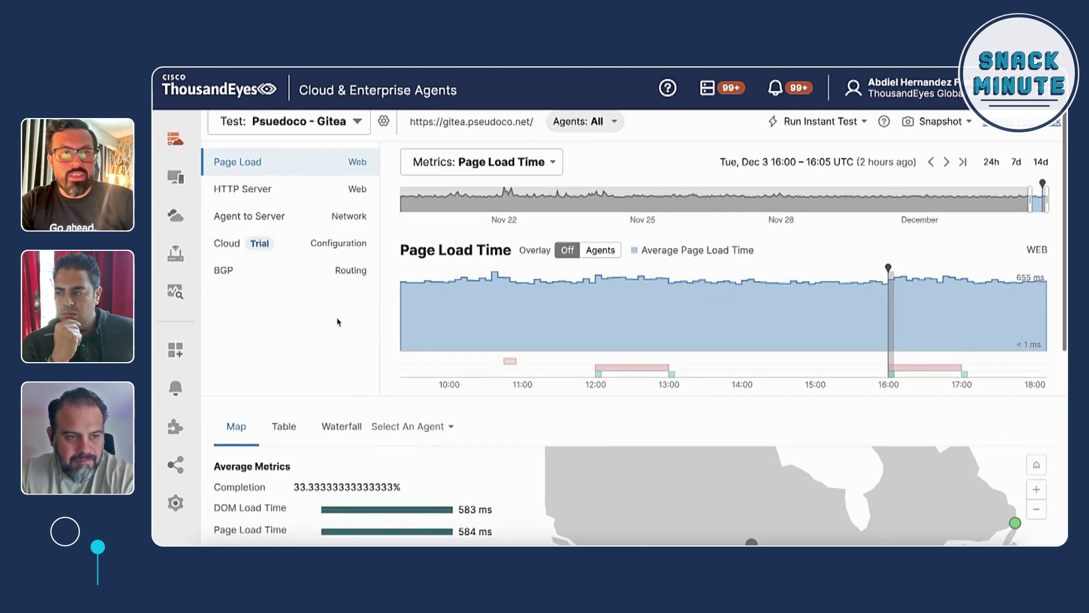
Step: Switch to the HTTP Server view and examine the availability status by phase and the agents' errors at 16:00 UTC
{"action": "scroll", "coordinate": [329, 323], "scroll_direction": "up", "scroll_amount": 1}
{"action": "left_click", "coordinate": [242, 198]}
{"action": "scroll", "coordinate": [322, 323], "scroll_direction": "down", "scroll_amount": 5}
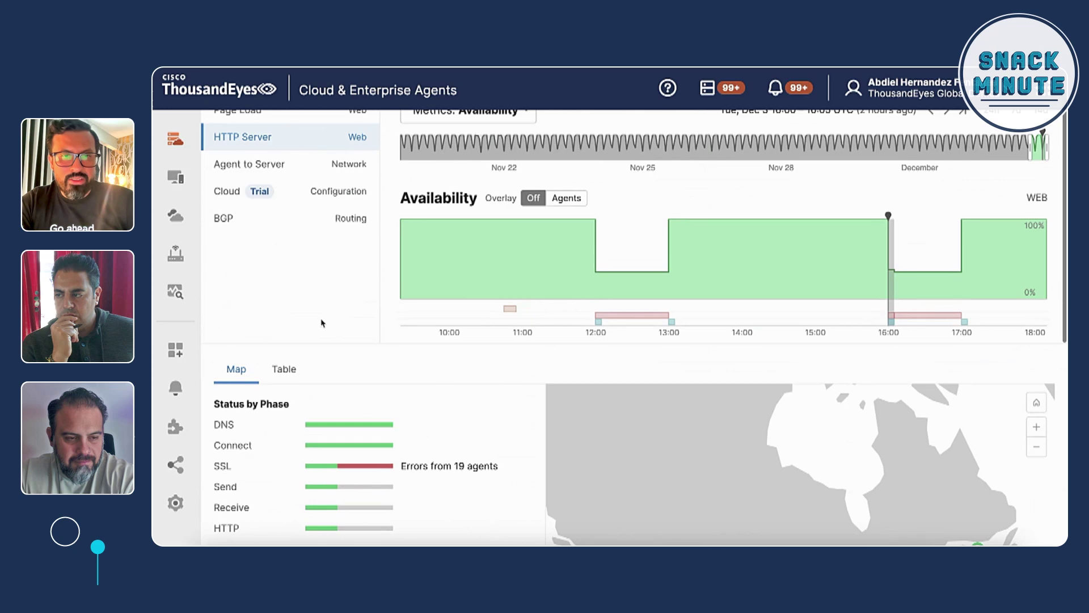
{"action": "scroll", "coordinate": [332, 370], "scroll_direction": "down", "scroll_amount": 2}
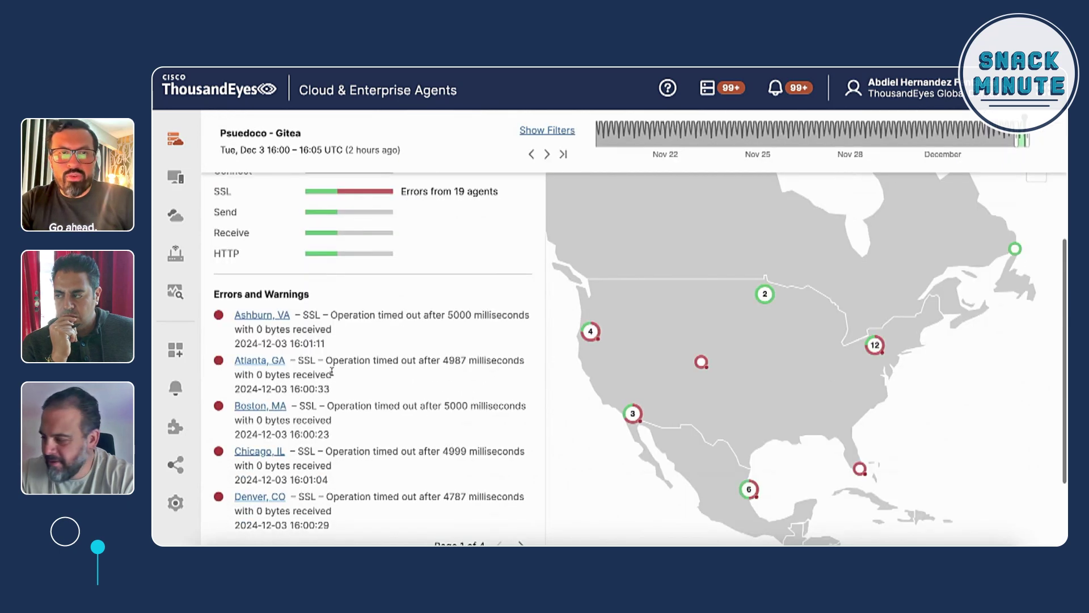